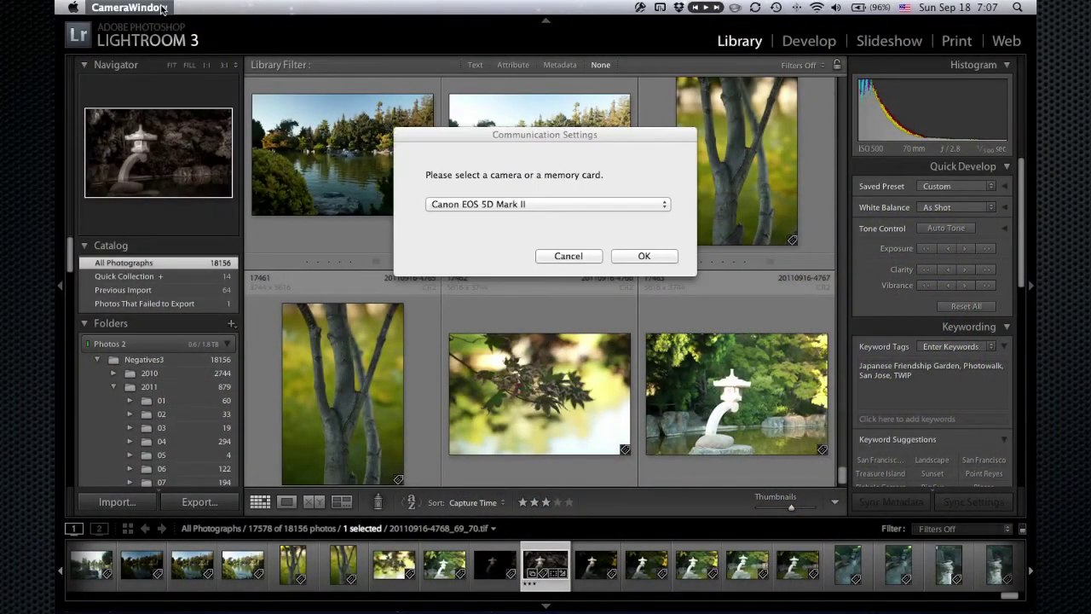
Start a photo import from the EOS_DIGITAL card, showing its 42 cat photos (970 MB)
click(161, 9)
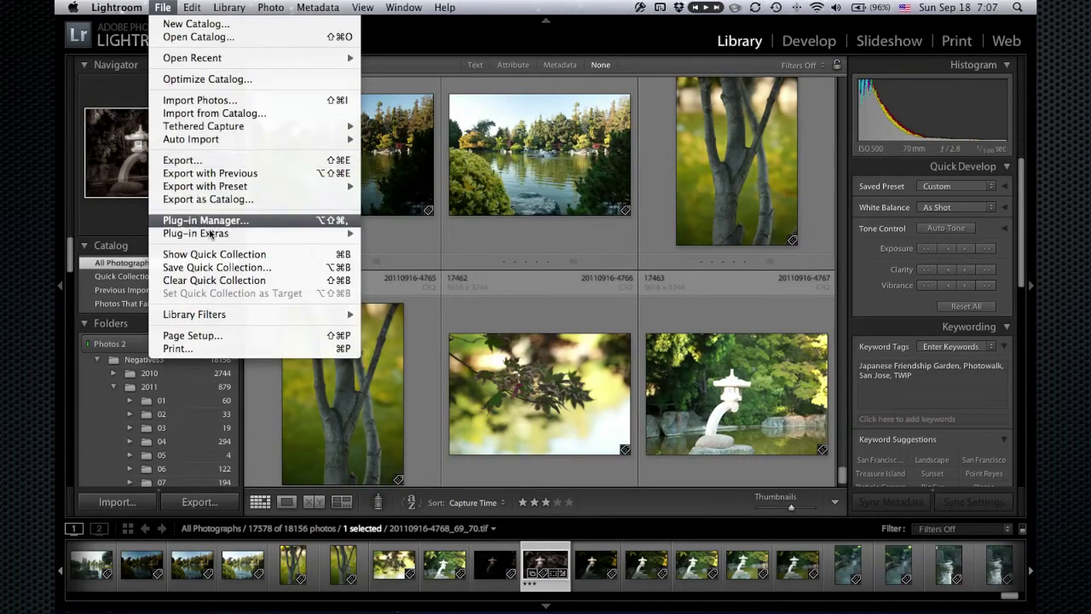
click(186, 101)
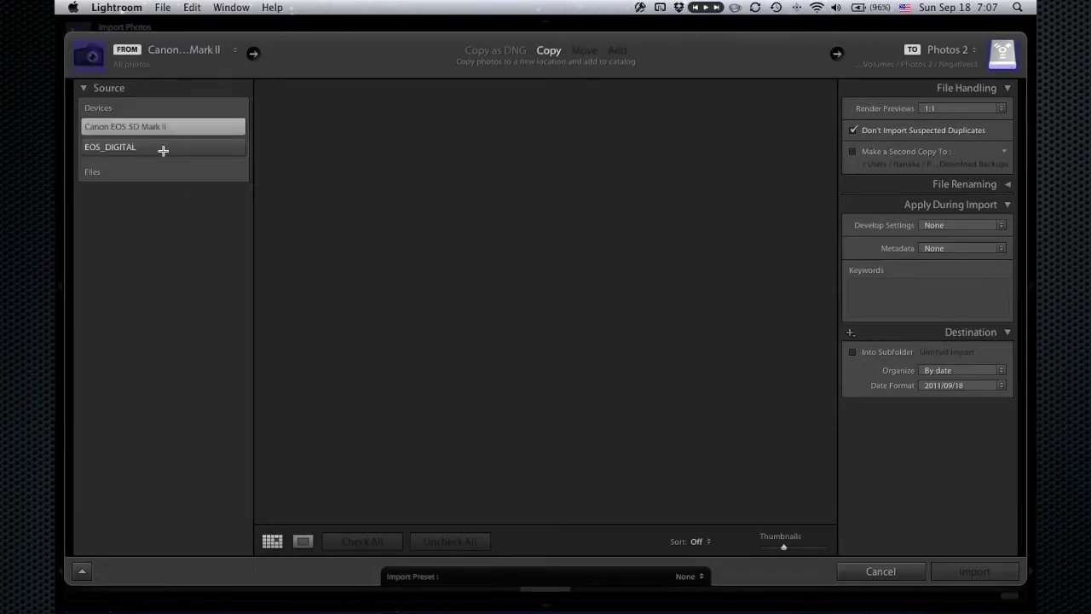
click(127, 148)
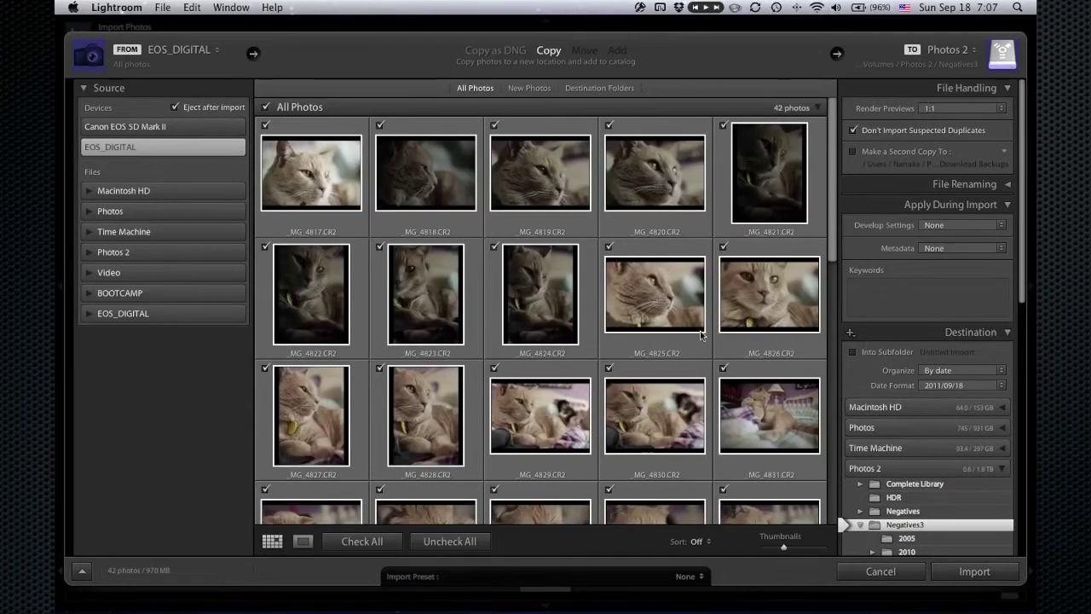
scroll(700, 334, down, 3)
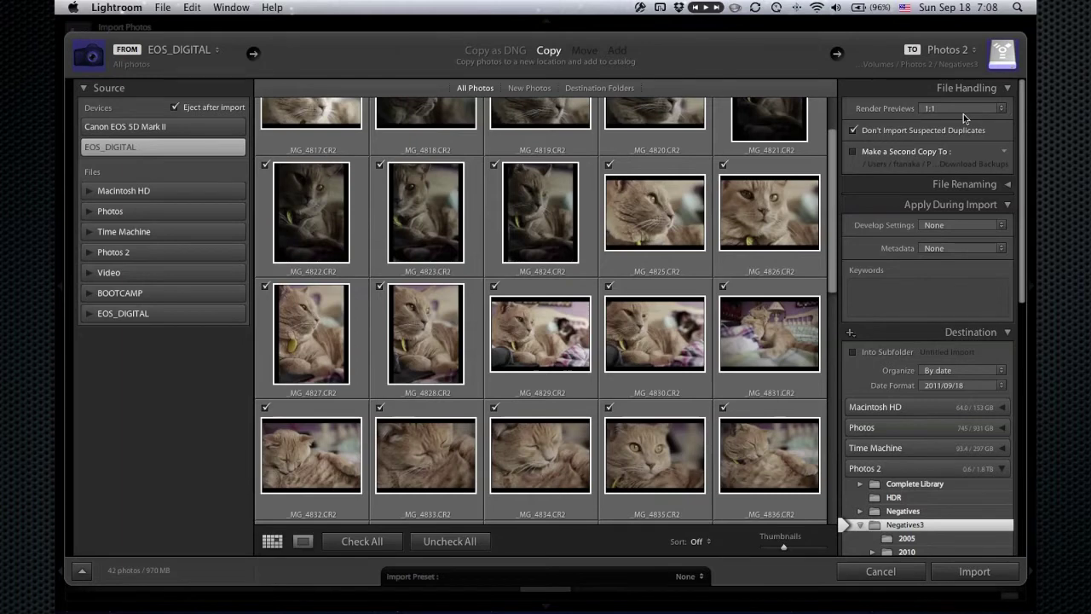
click(963, 110)
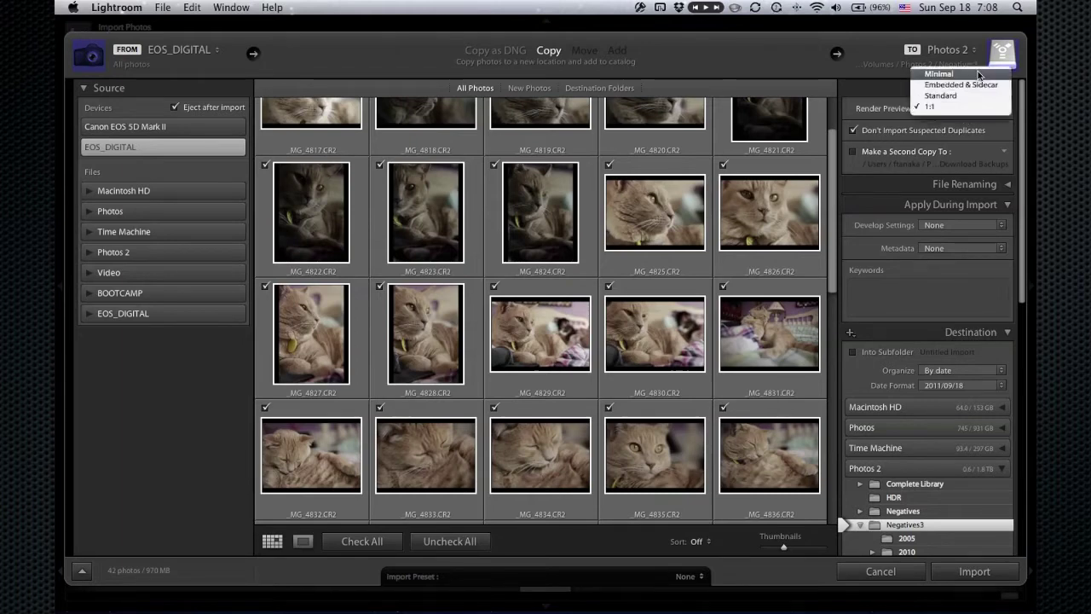
Render Minimal previews, confirm Negatives3 on Photos 2 as destination, and uncheck all photos
click(977, 74)
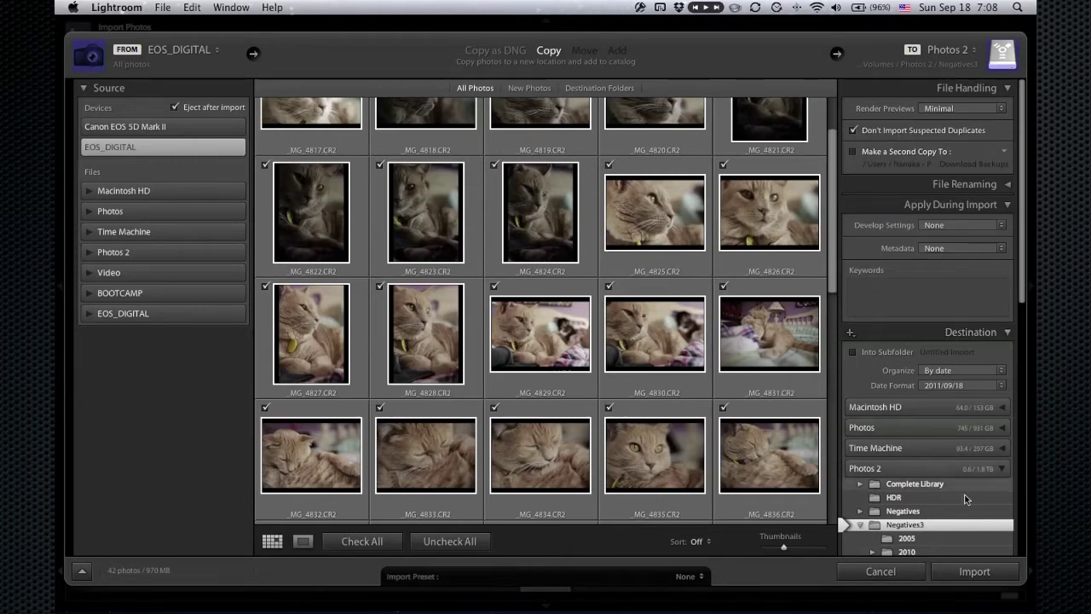
scroll(938, 494, down, 2)
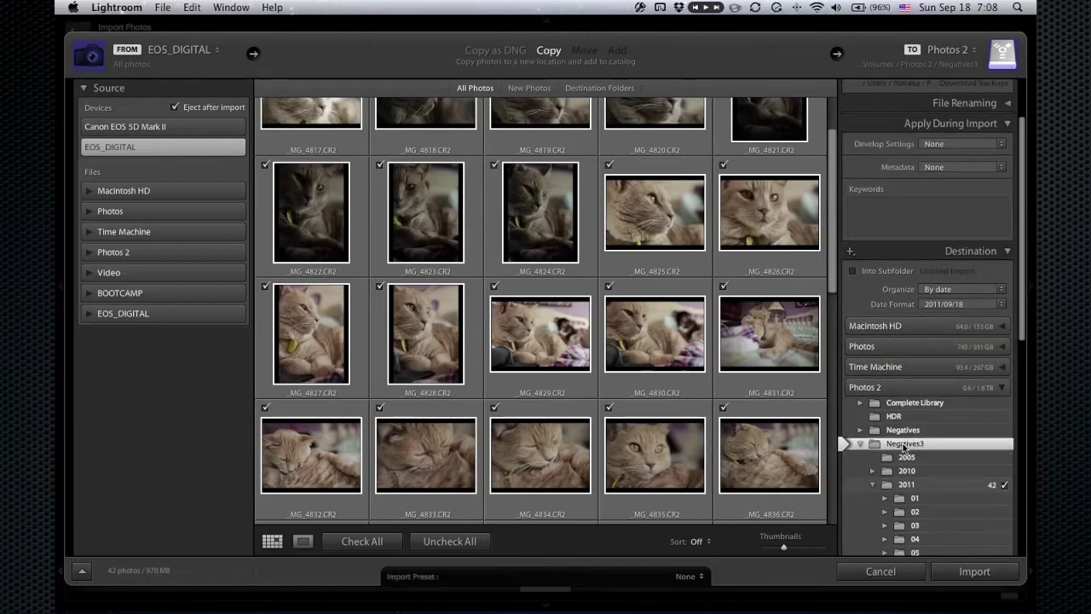
scroll(903, 445, down, 3)
scroll(902, 443, down, 12)
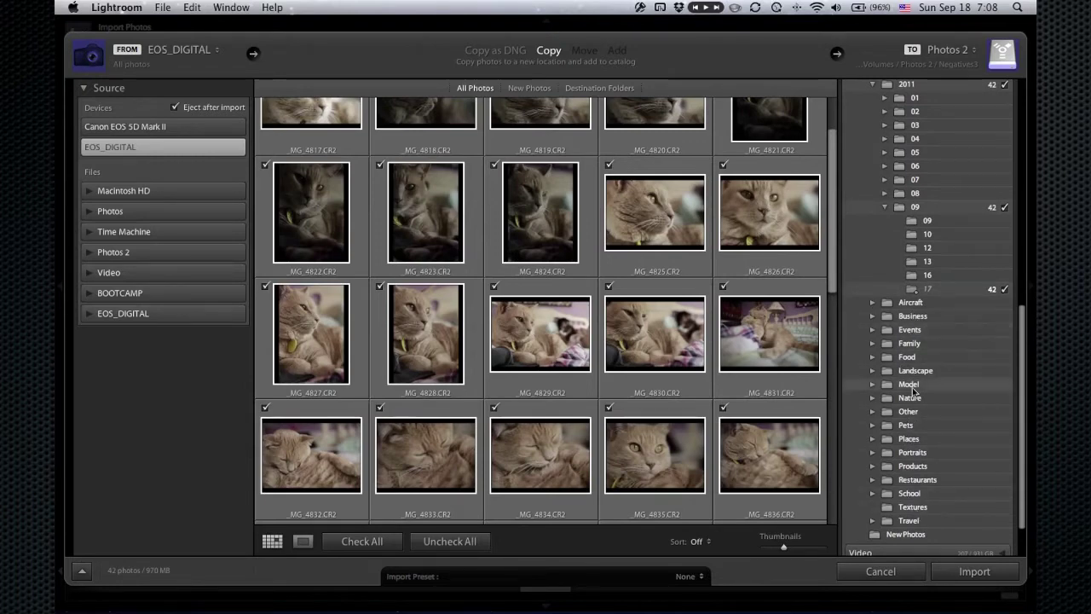
scroll(913, 392, up, 5)
scroll(912, 389, up, 4)
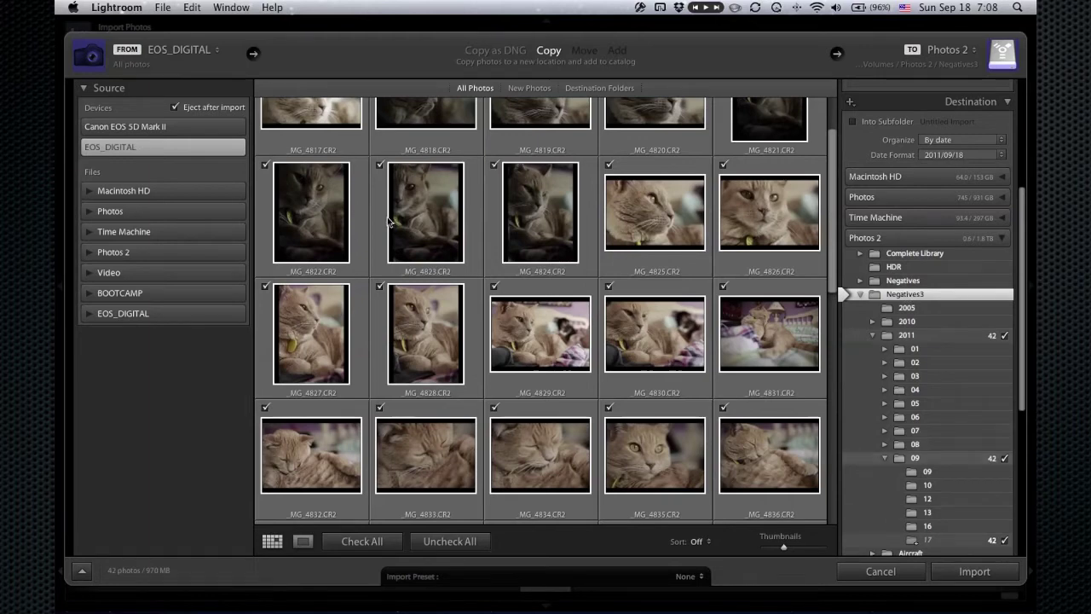
click(452, 542)
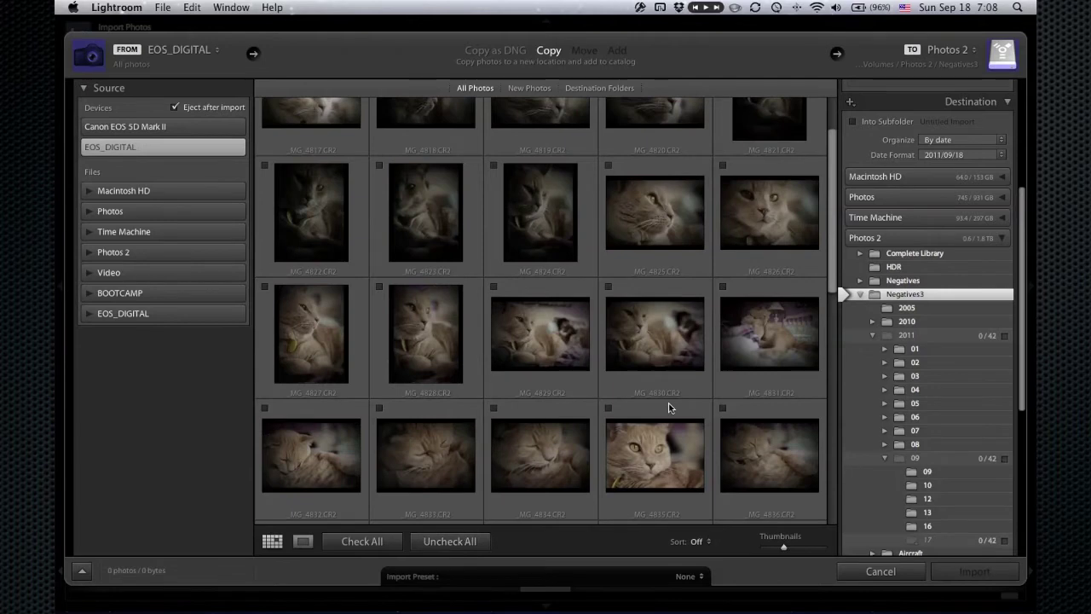
Tick _MG_4854, _MG_4848 and _MG_4857 and import just those three photos
scroll(707, 358, down, 10)
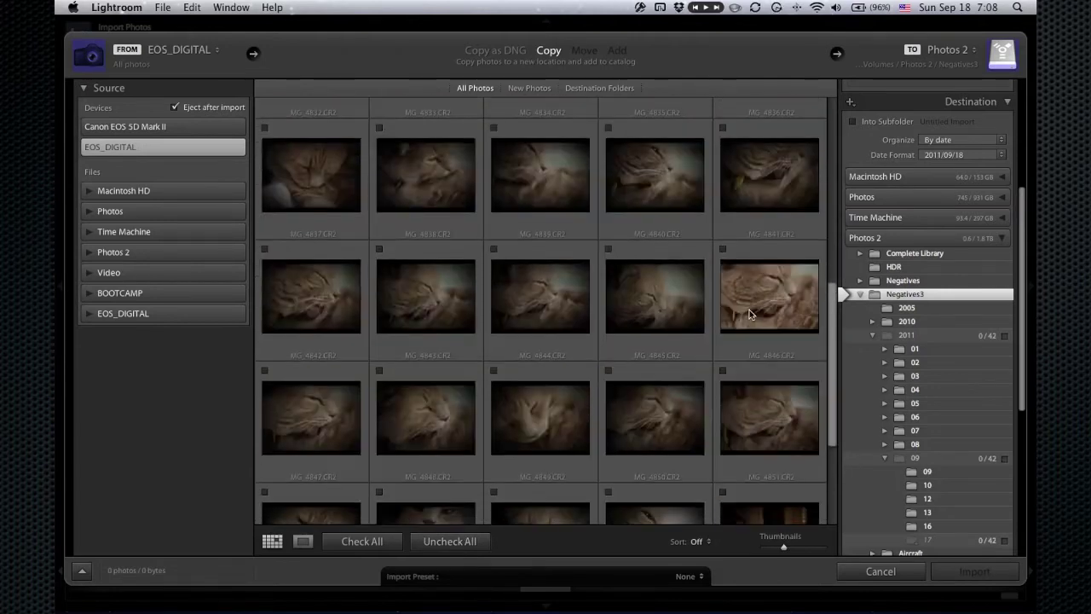
scroll(773, 427, down, 4)
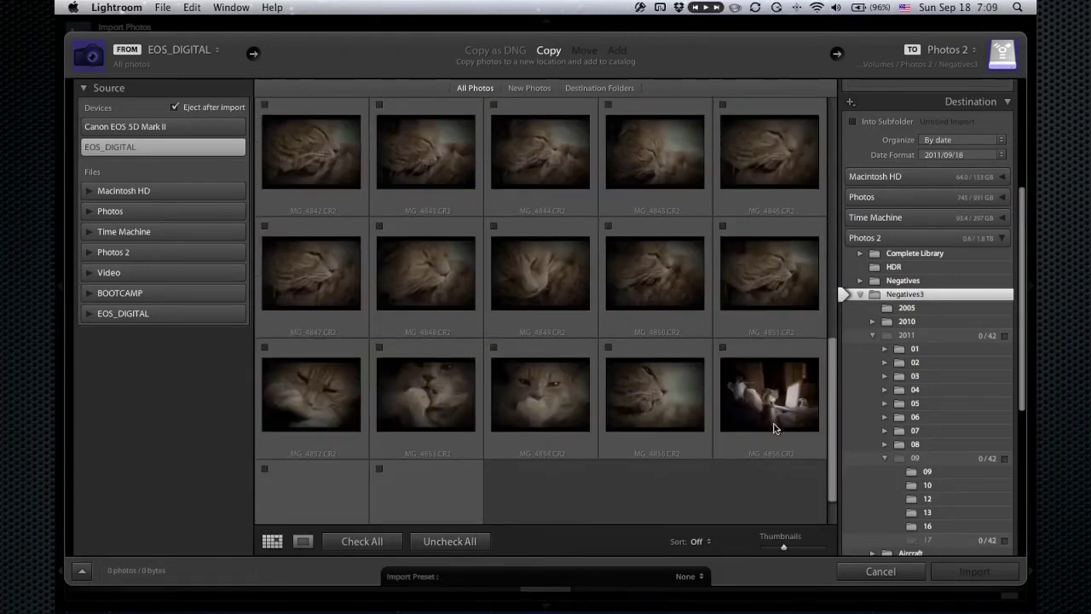
click(496, 347)
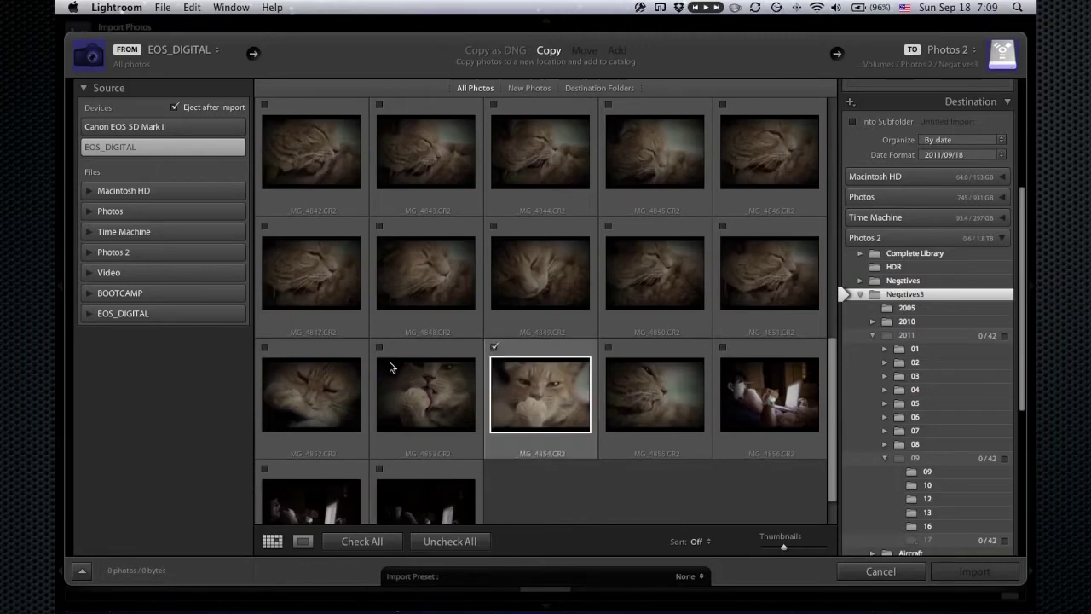
click(381, 225)
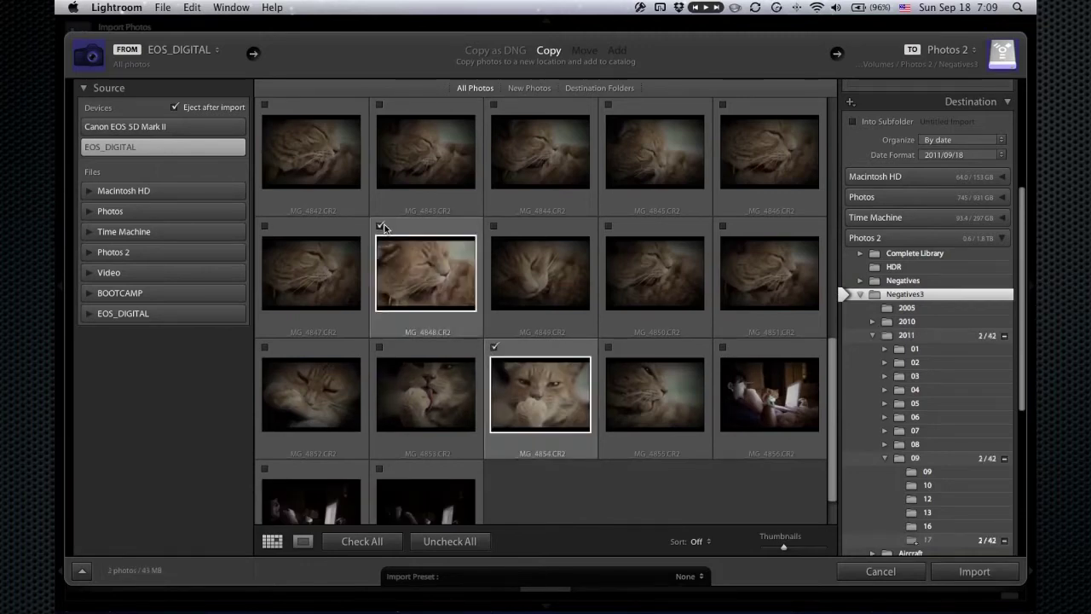
scroll(412, 474, down, 2)
click(265, 412)
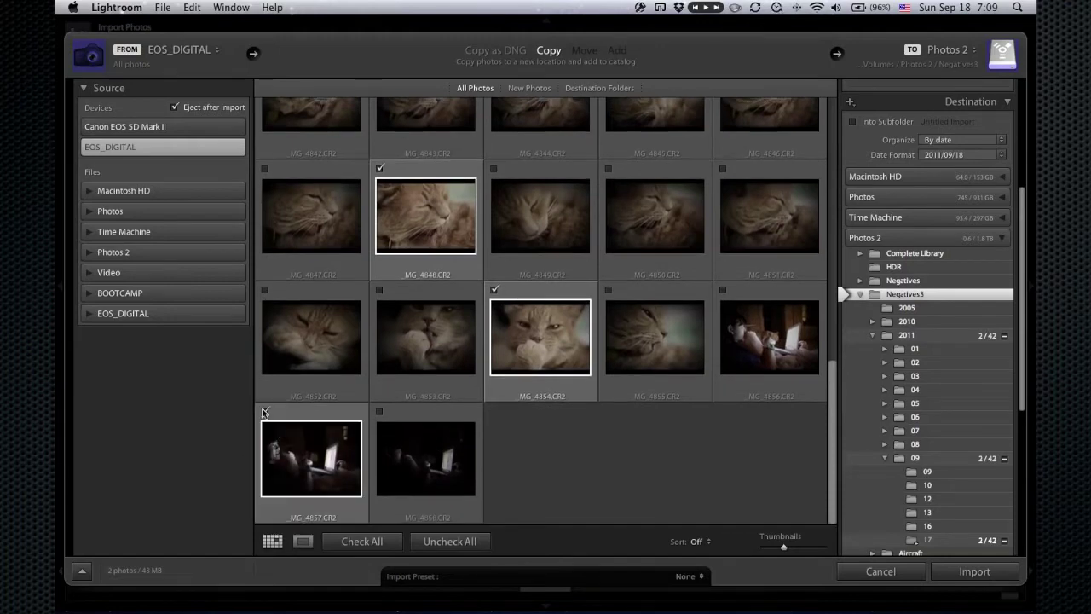
click(972, 571)
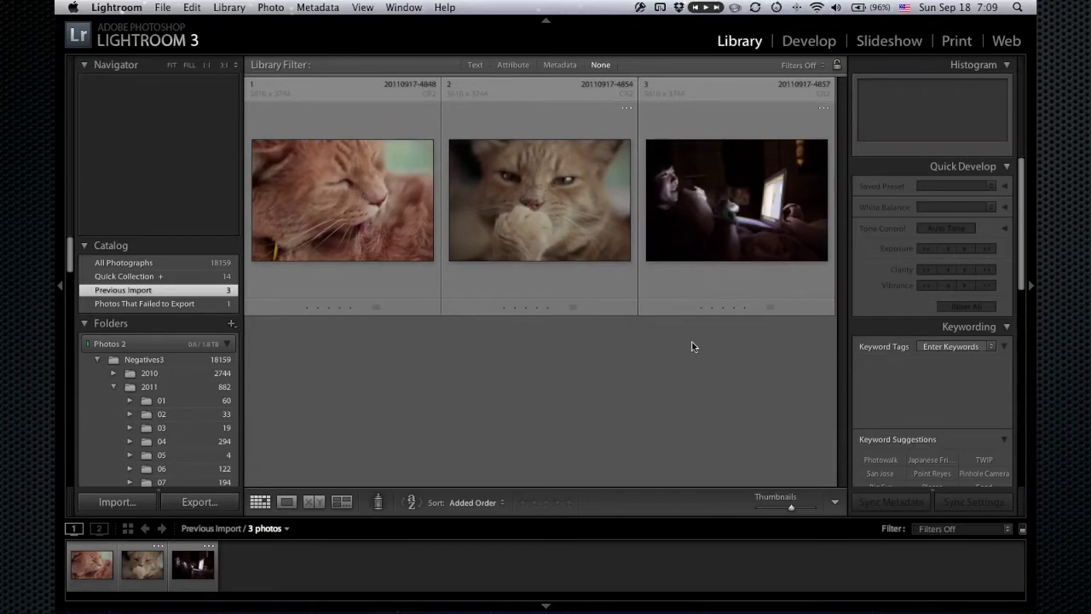
Hide Lightroom and launch ChronoSync from the backup scripts folder
key(super+h)
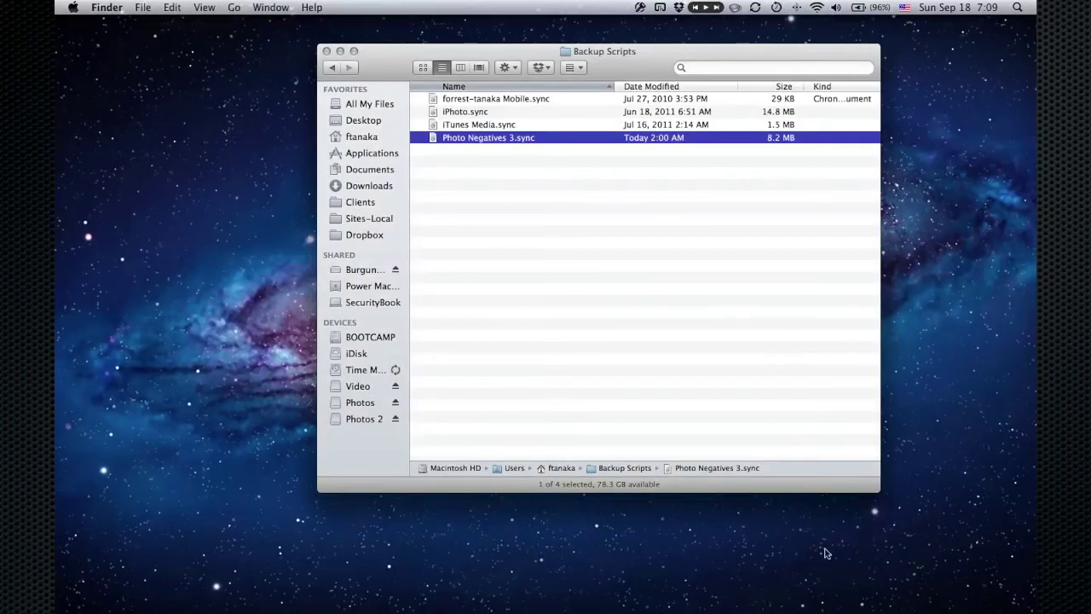
mouse_move(706, 588)
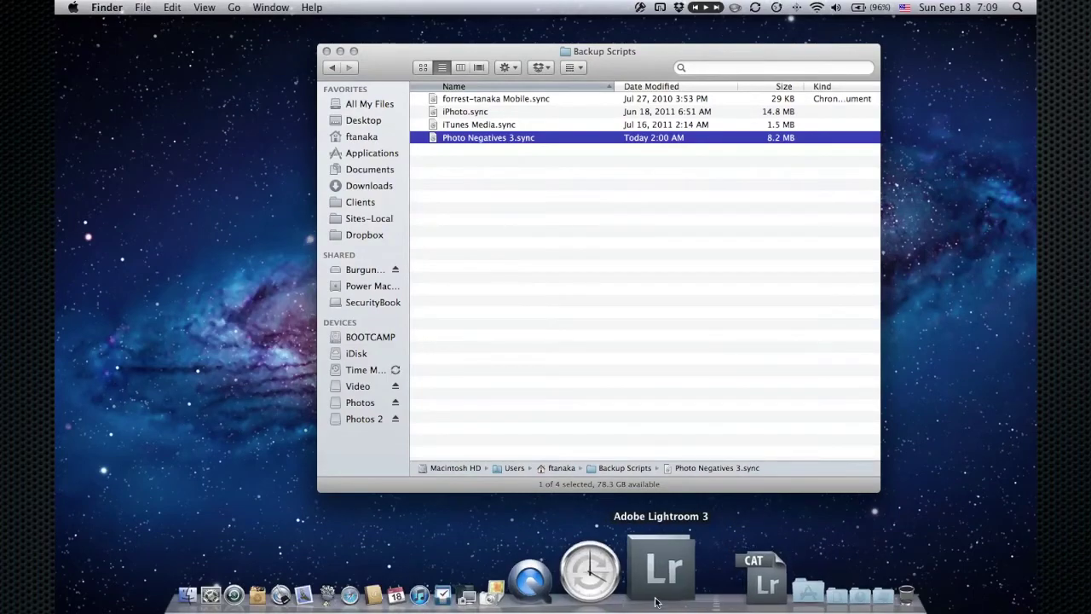
click(636, 583)
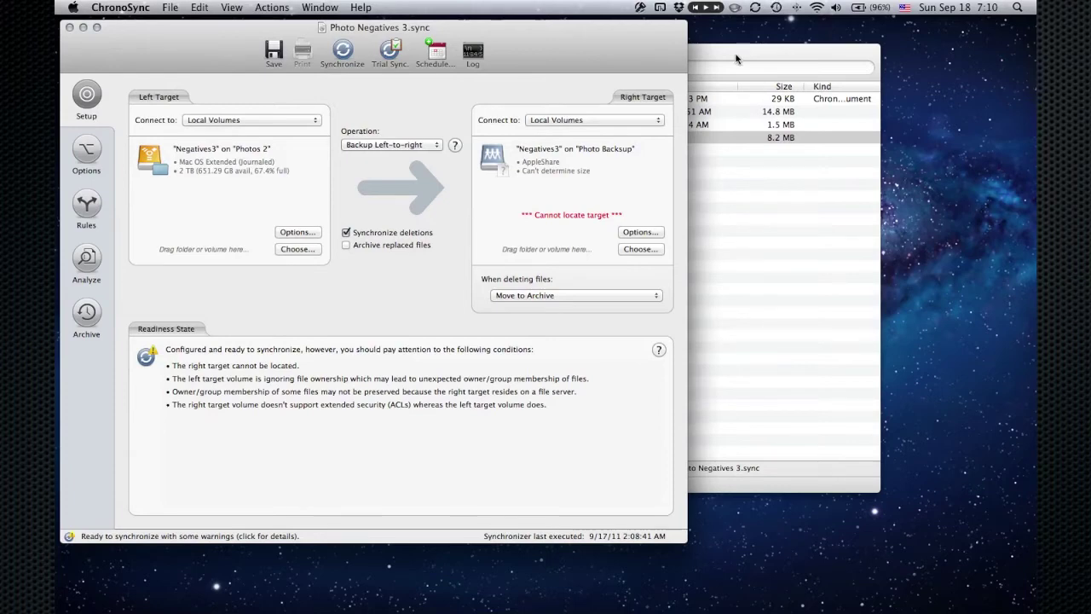
Move the Backup Scripts folder window aside and bring the Photo Negatives 3 sync document forward
click(740, 53)
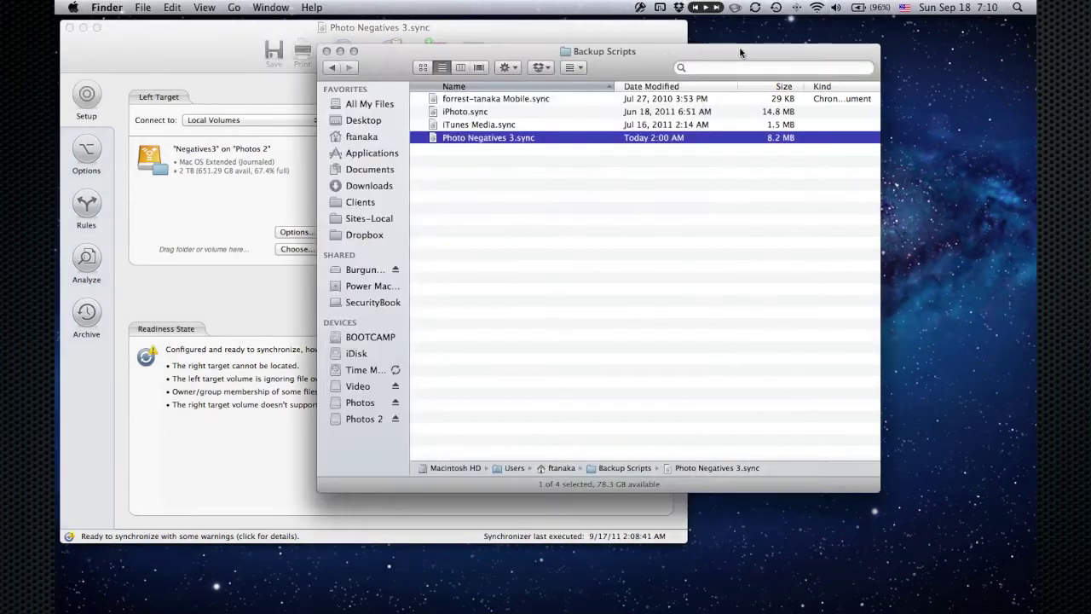
drag(678, 55, 769, 84)
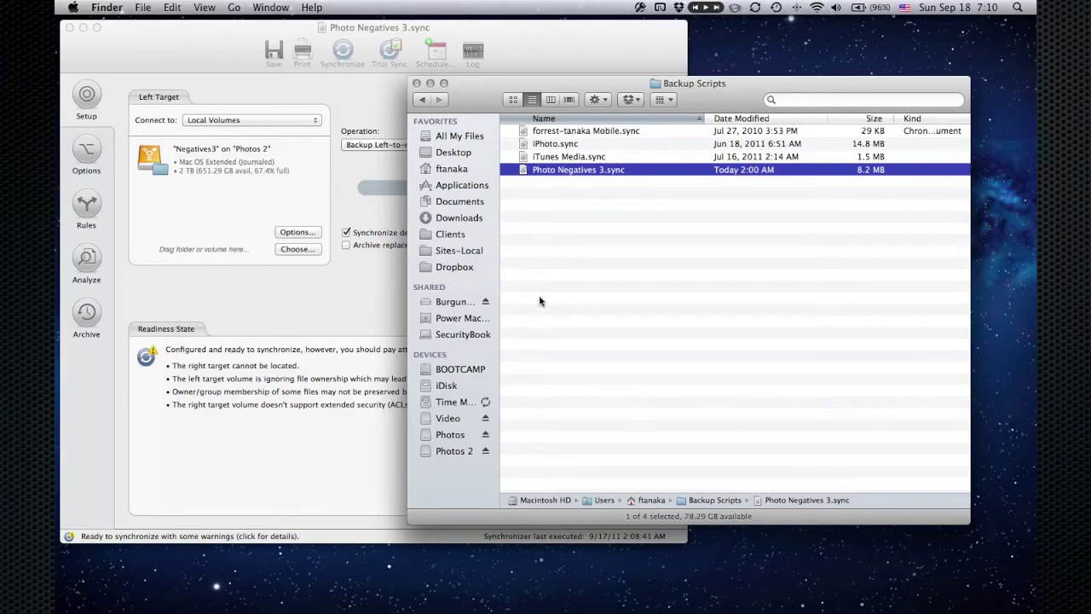
click(596, 31)
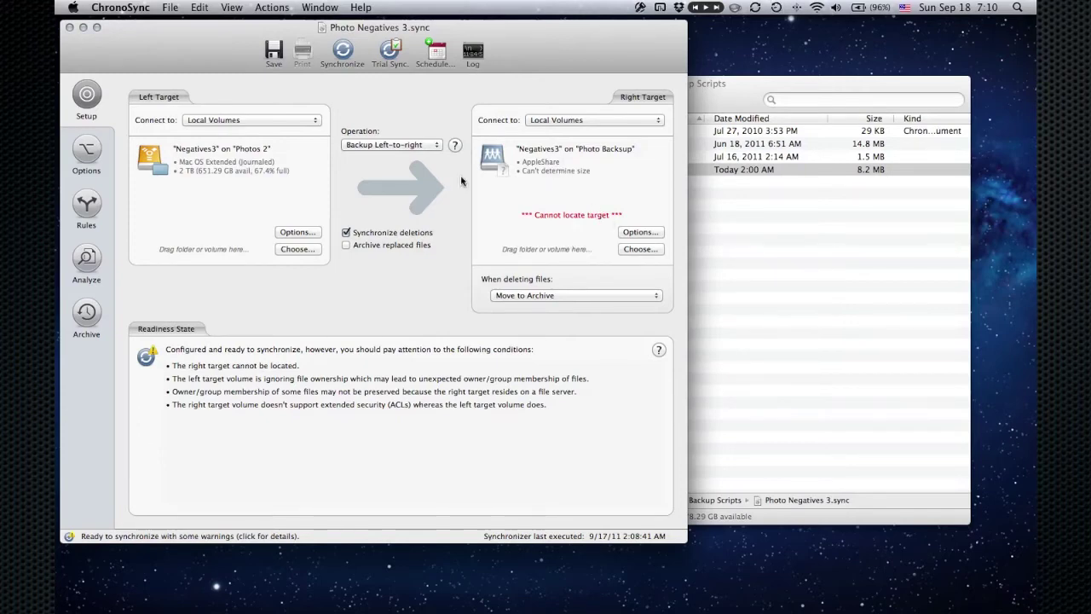
click(655, 235)
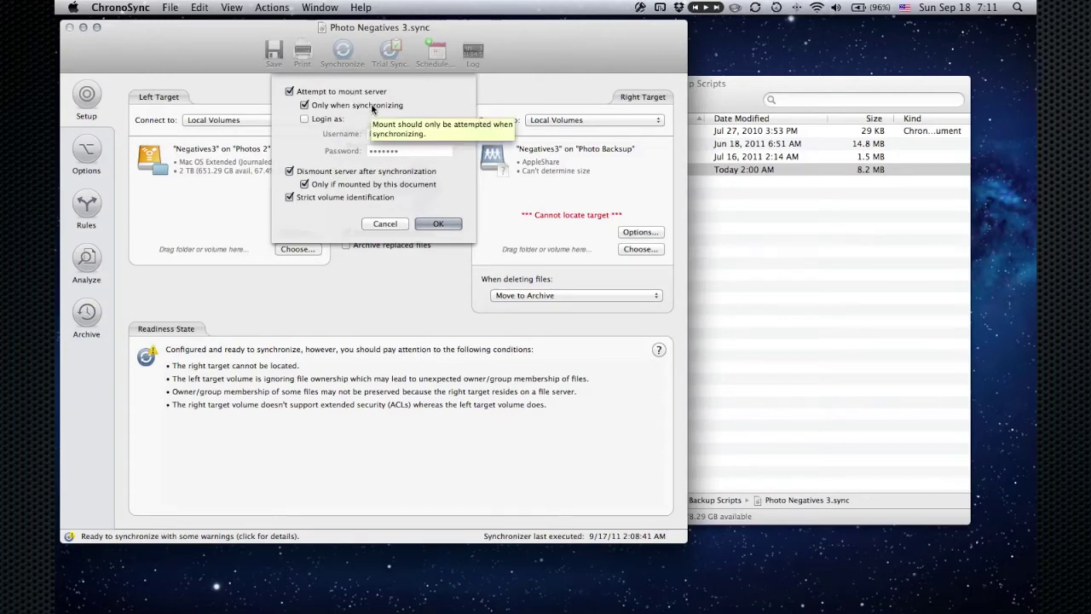
click(390, 223)
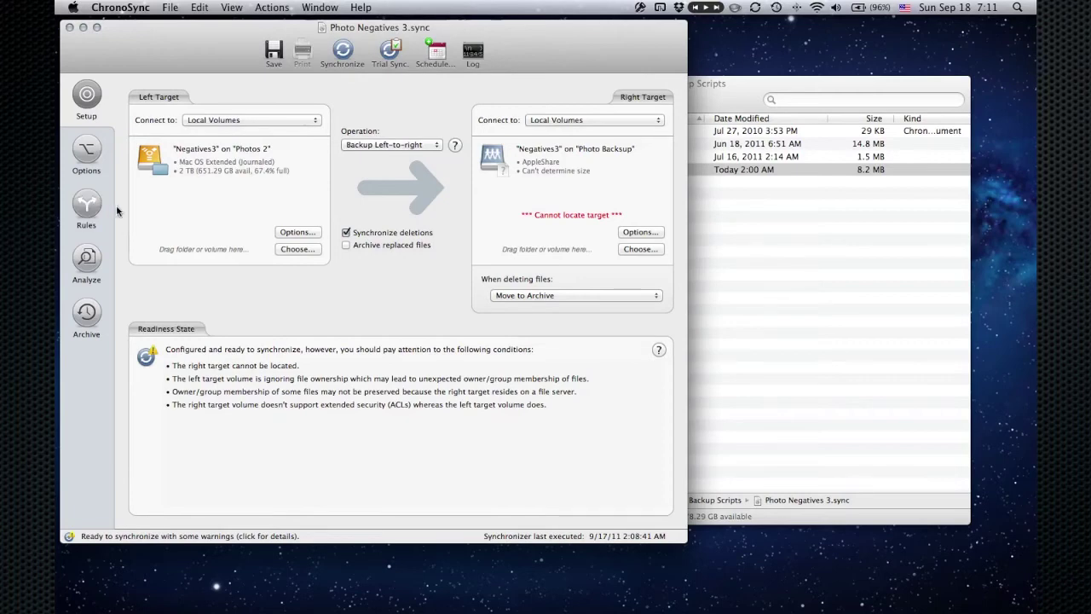
click(88, 151)
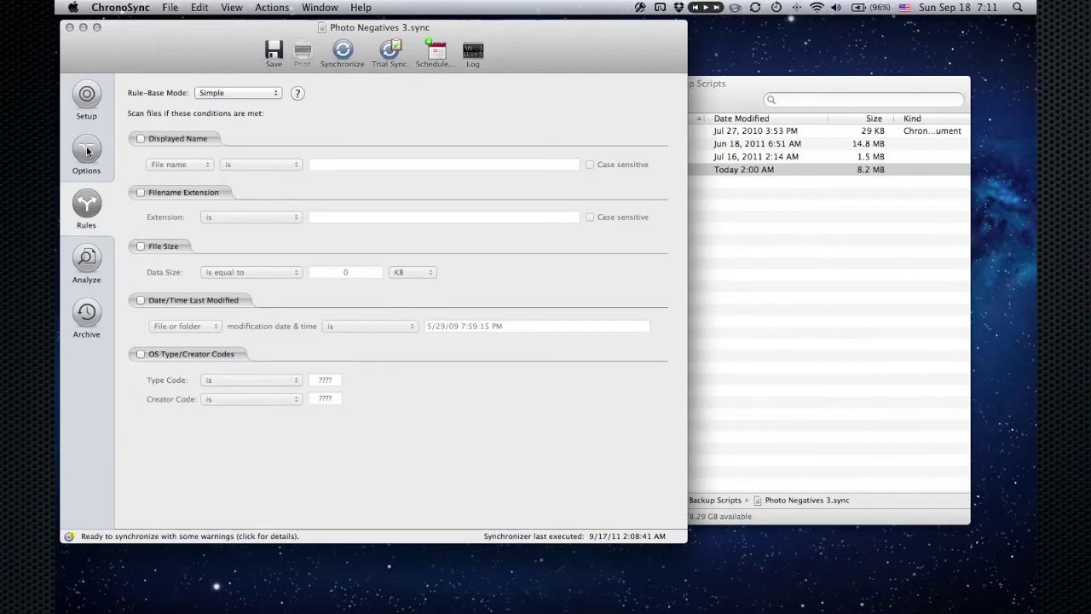
click(88, 151)
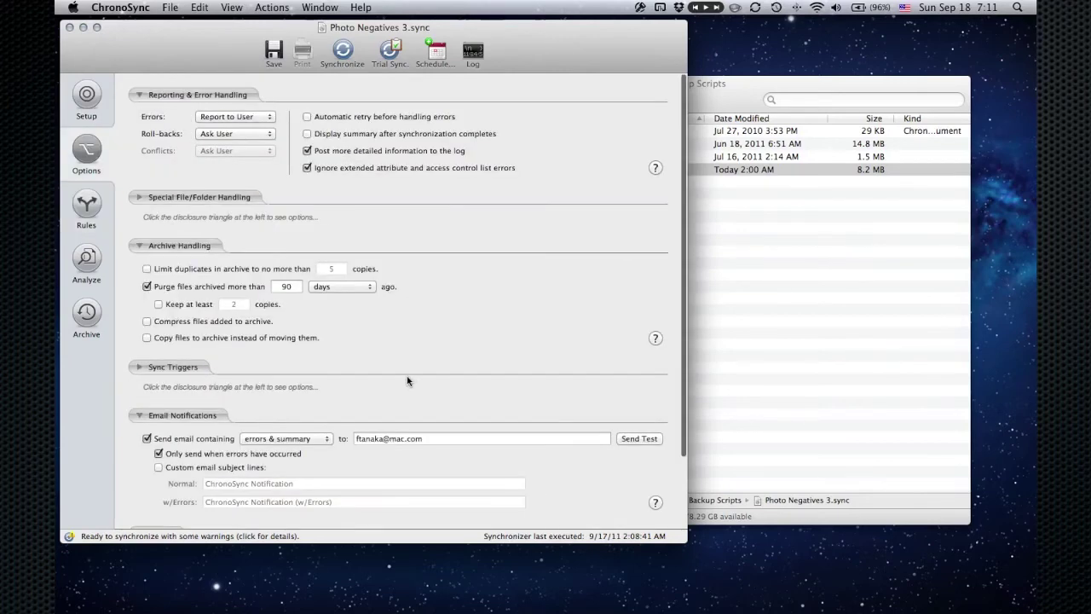
scroll(408, 381, down, 1)
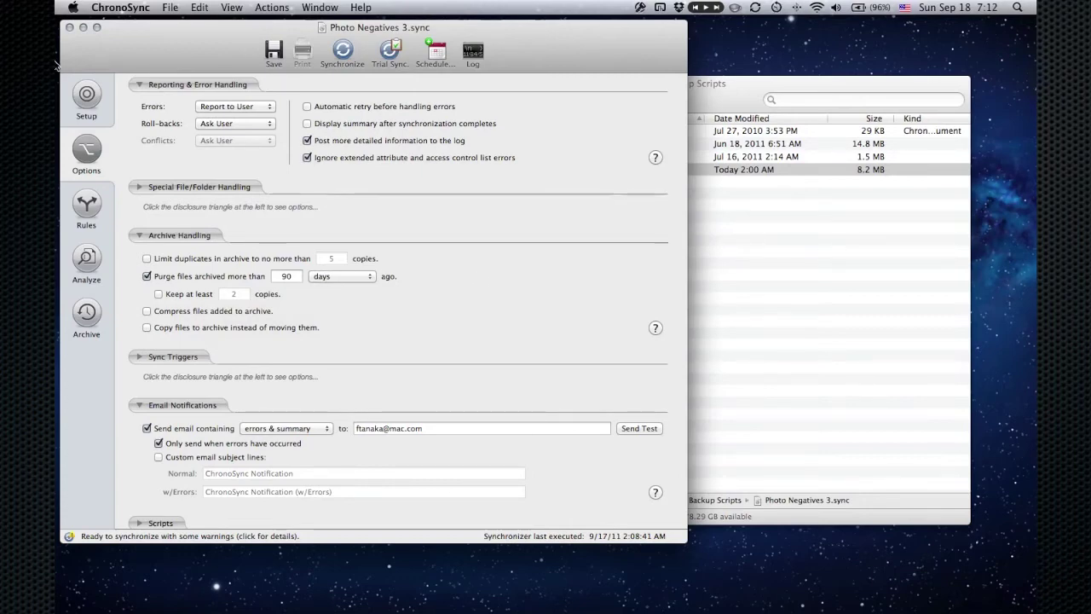
click(87, 95)
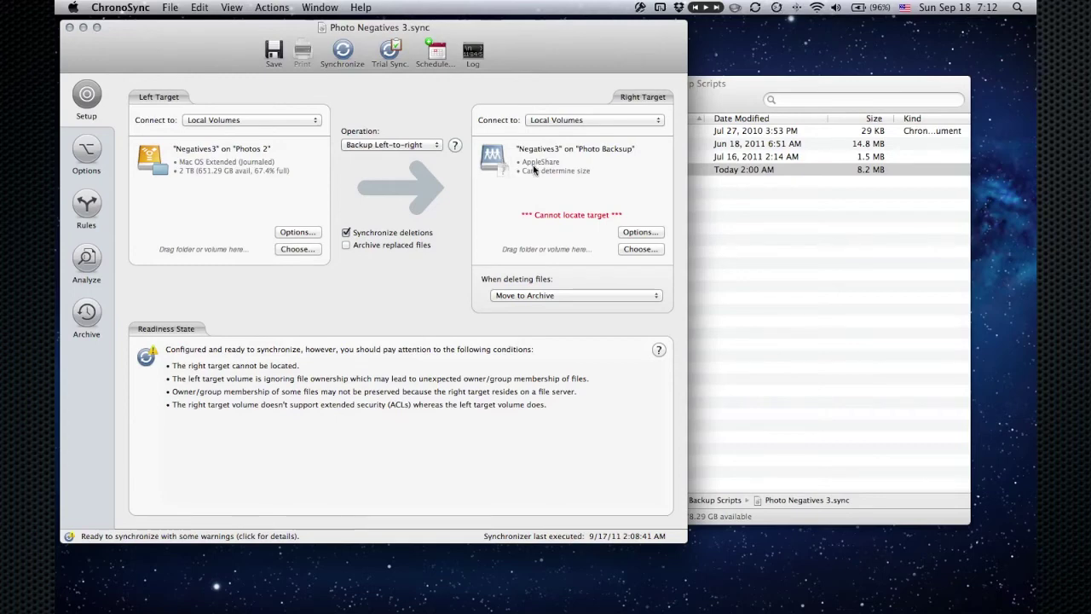
click(348, 50)
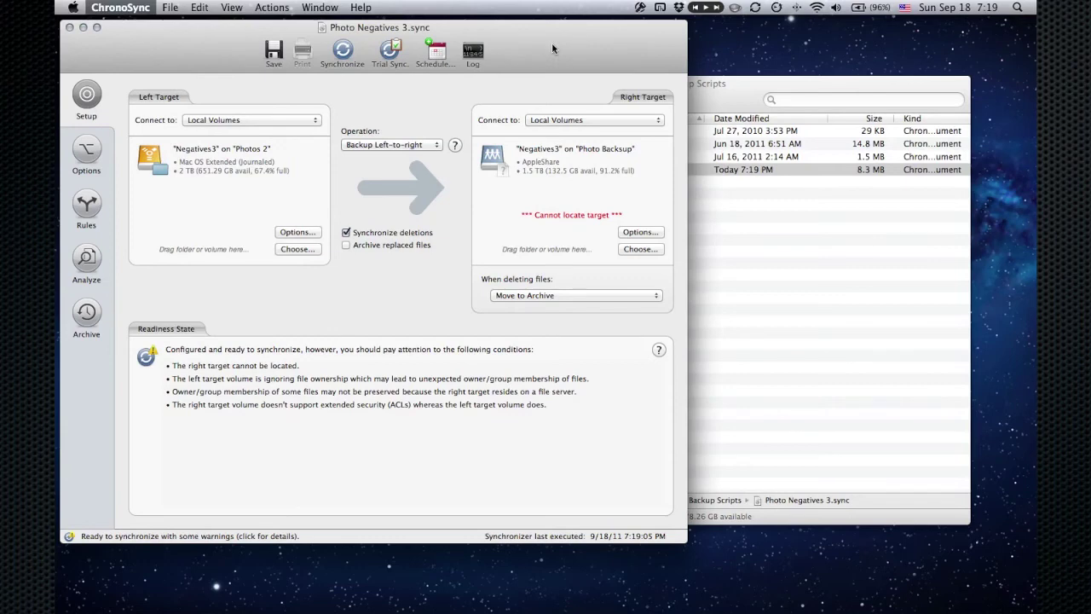
Quit ChronoSync, return to Lightroom, and select the second cat photo, 20110917-4854.CR2
key(super+q)
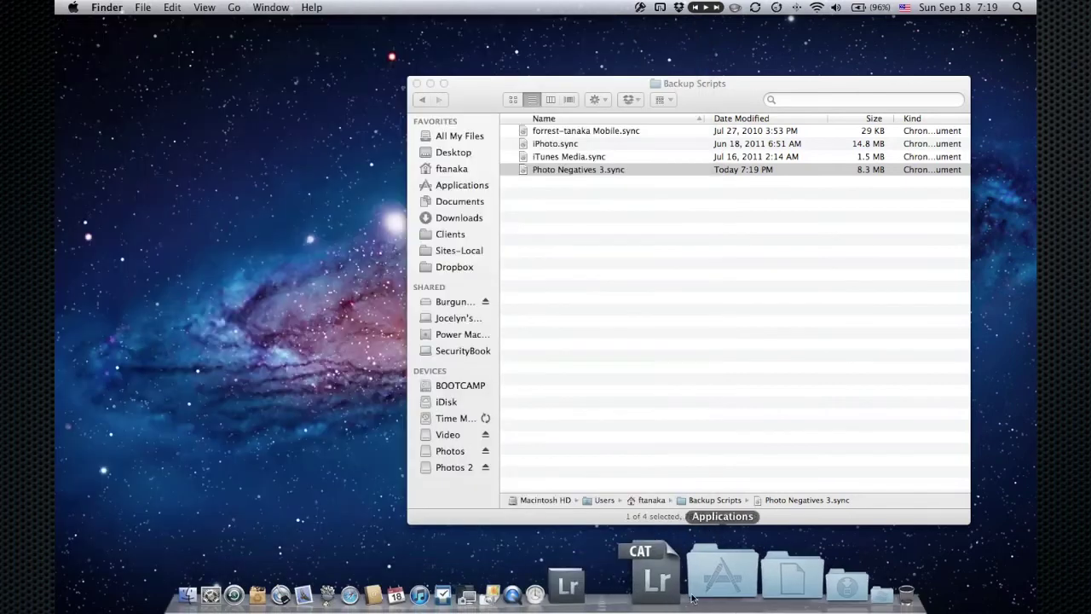
click(631, 571)
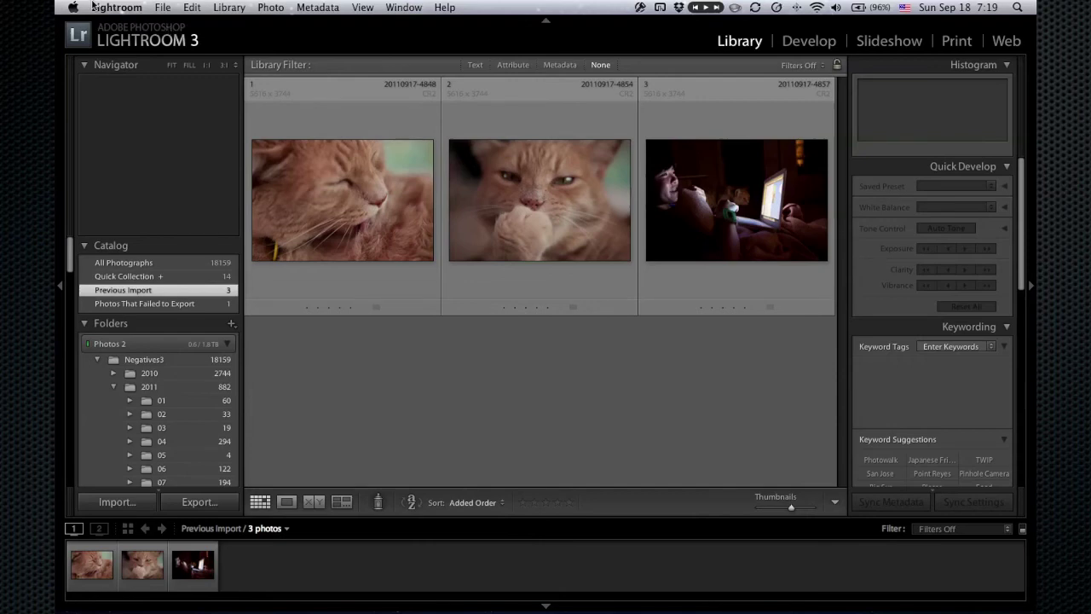
click(541, 187)
Show 20110917-4854.CR2 in Loupe view, switch to Develop, and dim the surrounding interface
double_click(541, 185)
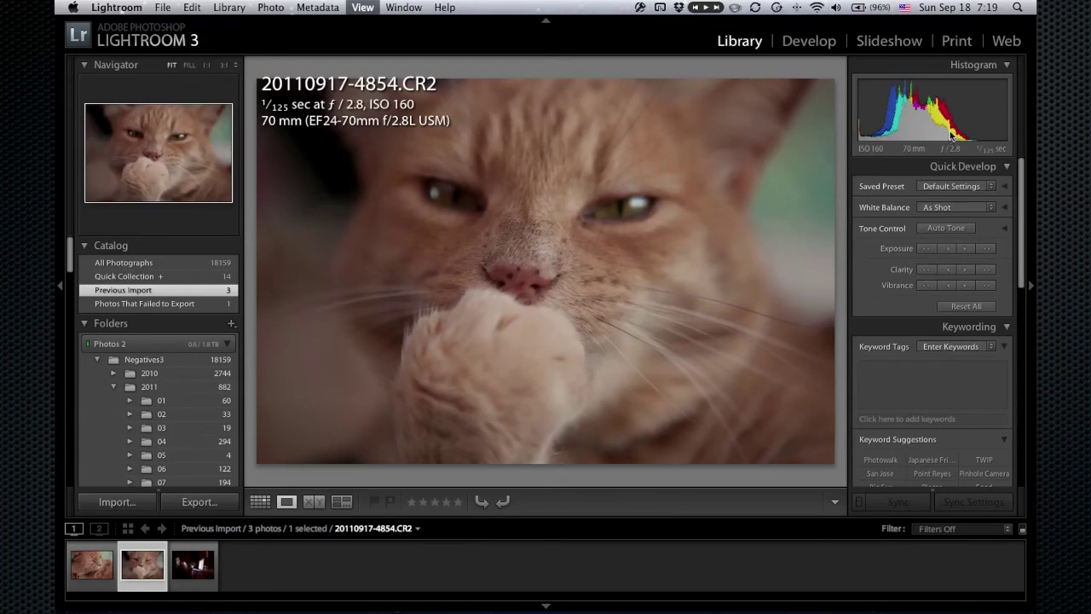
key(d)
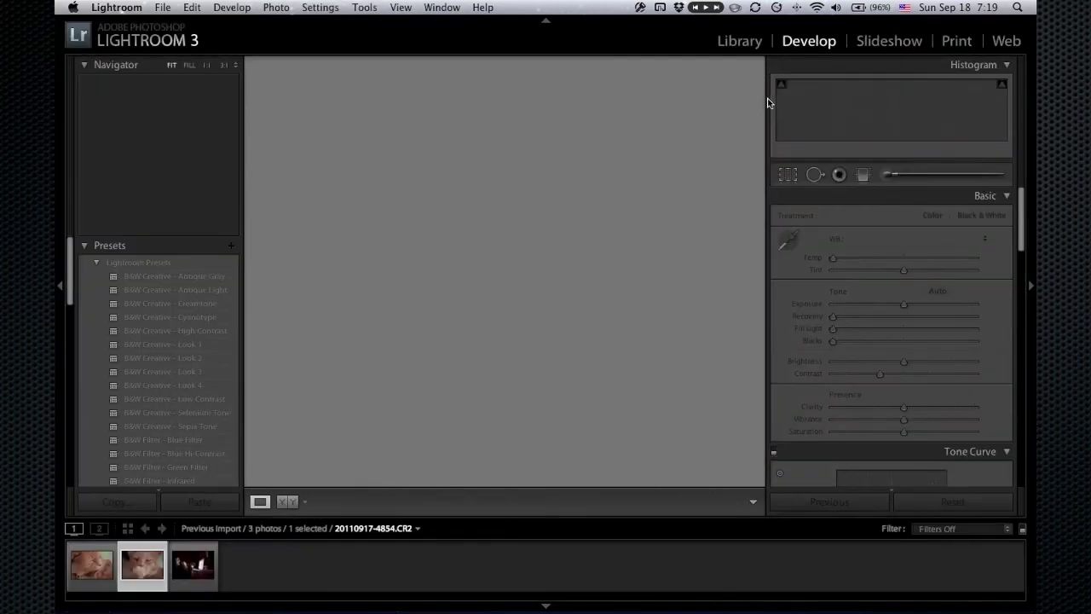
key(l)
key(l)
key(l)
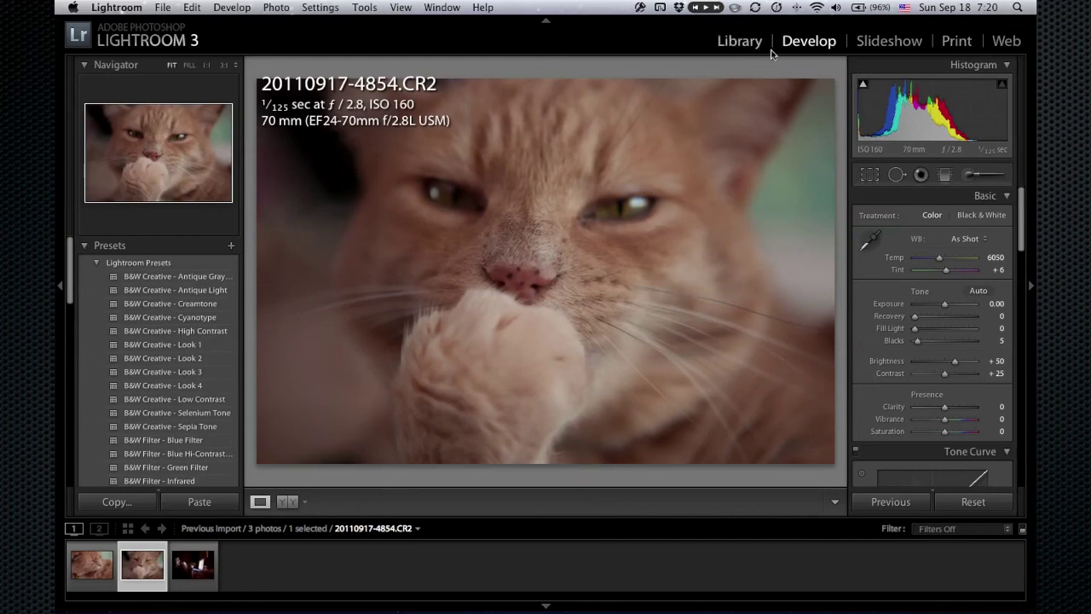
Set the cat photo's Contrast to +100 and Exposure to +0.85 in the Basic panel
scroll(929, 318, down, 3)
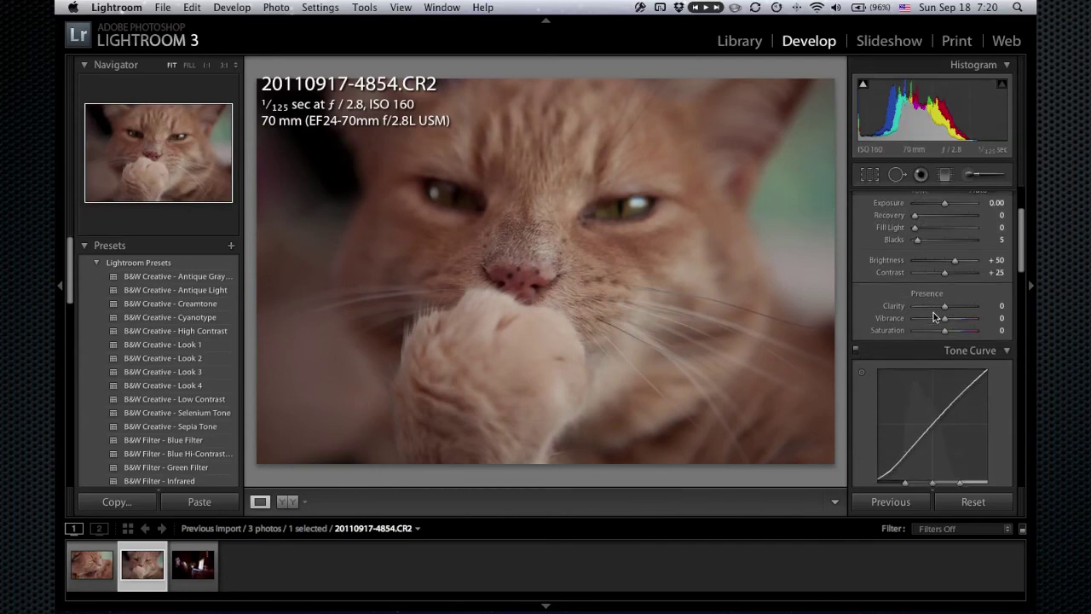
scroll(937, 324, up, 3)
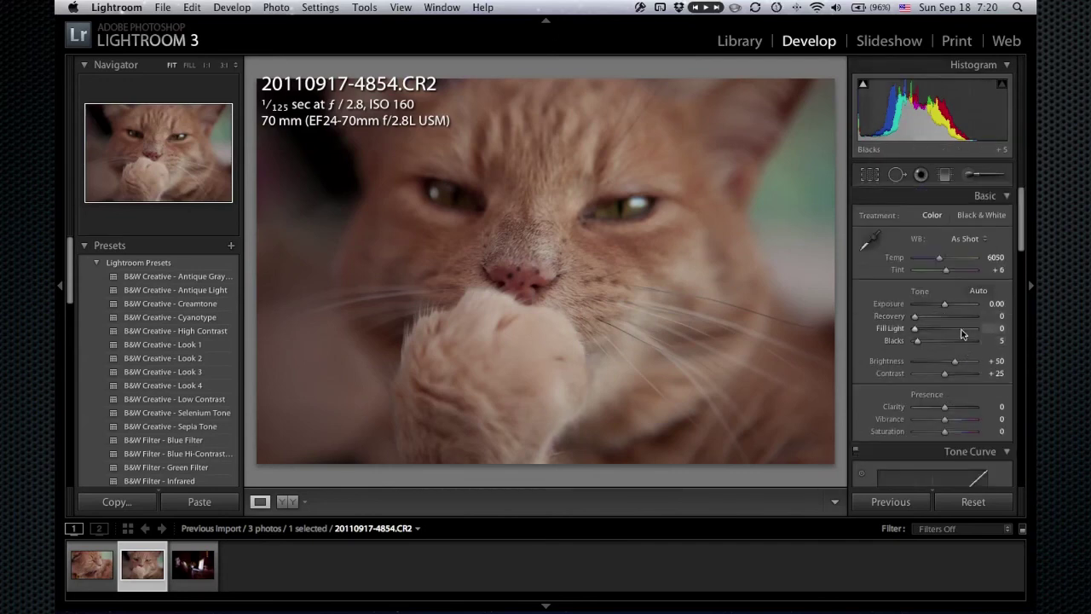
click(974, 375)
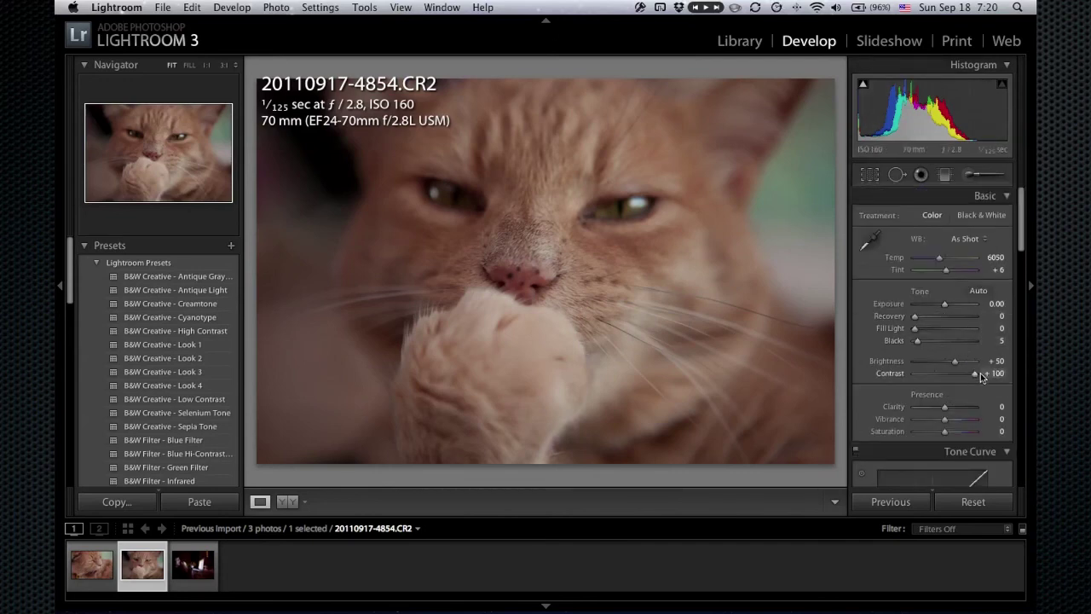
mouse_move(953, 304)
mouse_down()
mouse_move(942, 305)
mouse_move(954, 305)
mouse_up()
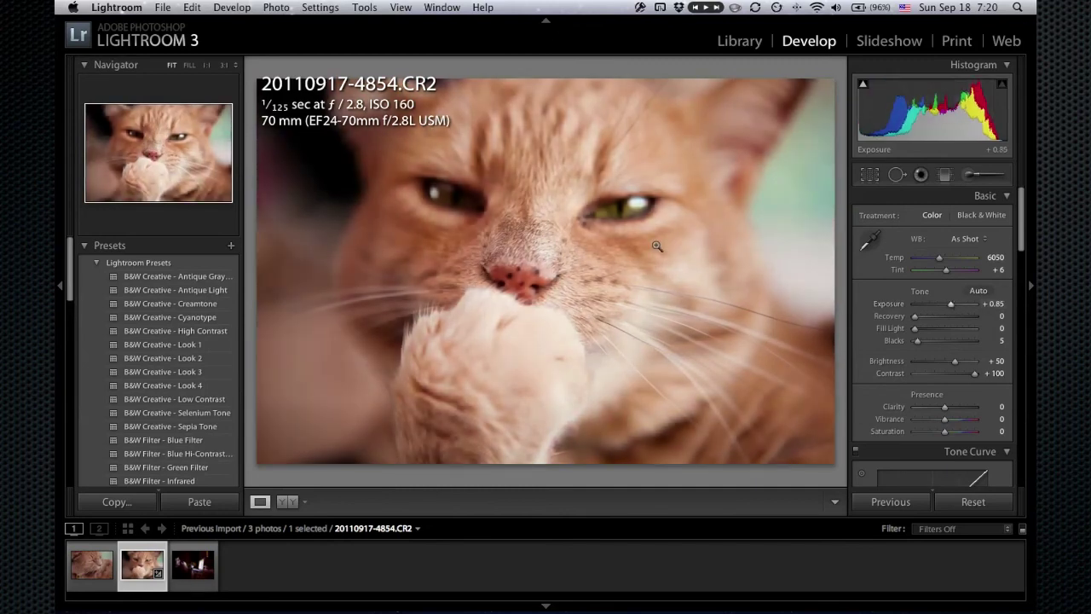